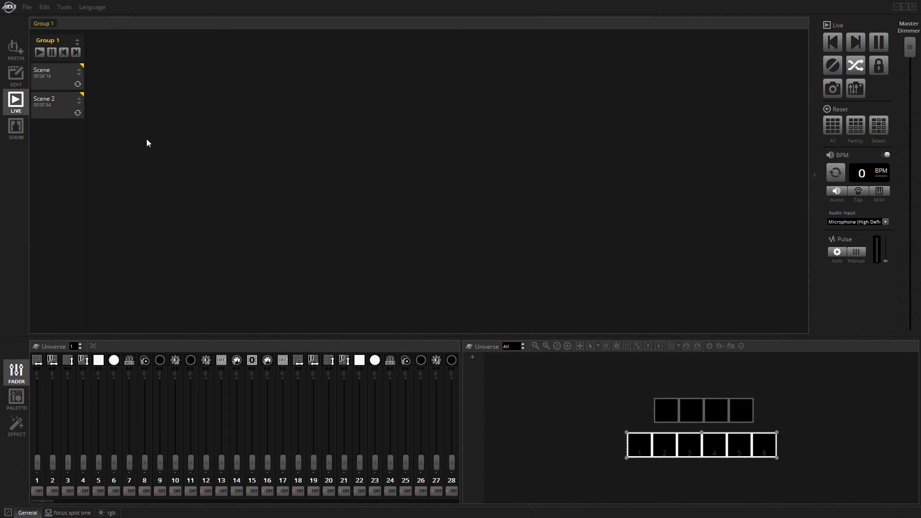
# Play Scene and Scene 2 in turn, and set Scene 2's triggering to Step on BPM.
pyautogui.click(39, 76)
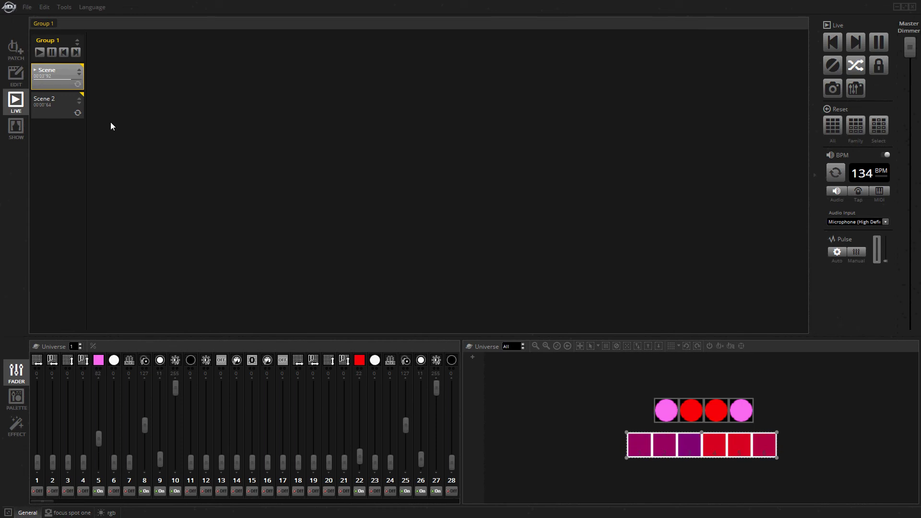
pyautogui.click(55, 105)
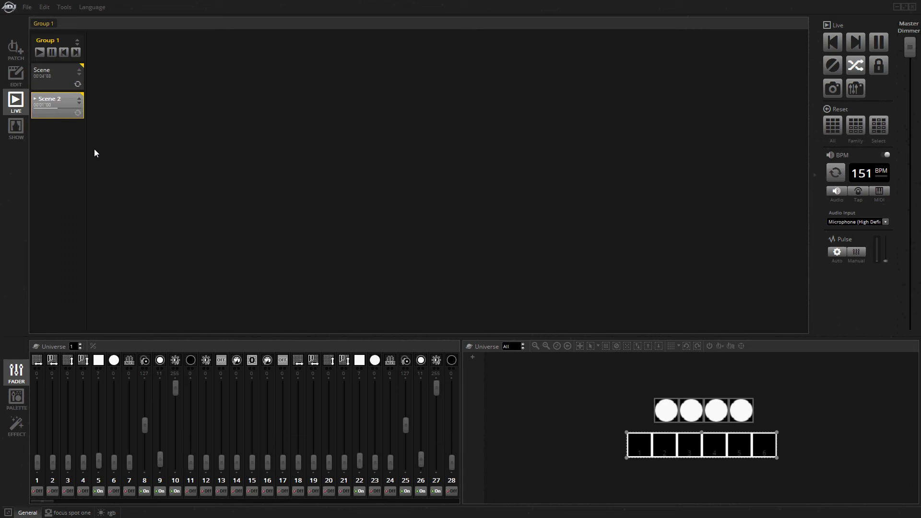
pyautogui.rightClick(69, 103)
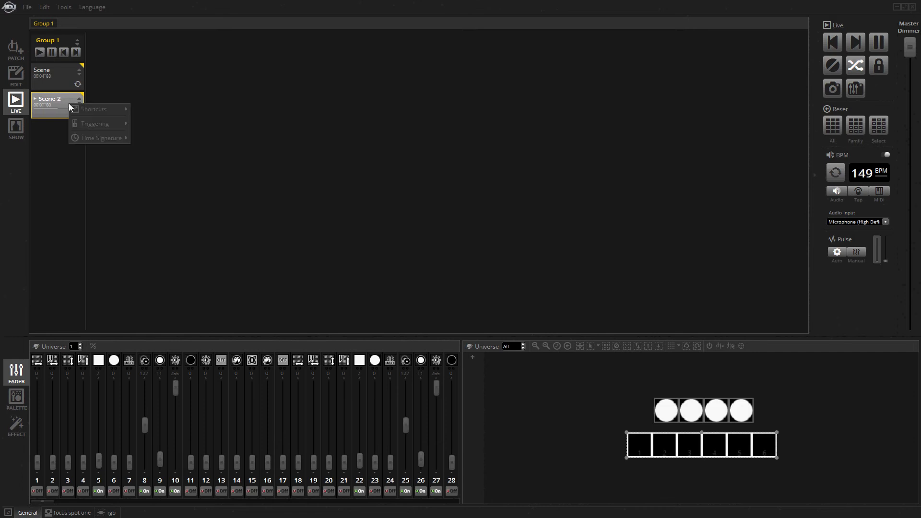
pyautogui.moveTo(85, 121)
pyautogui.moveTo(142, 136)
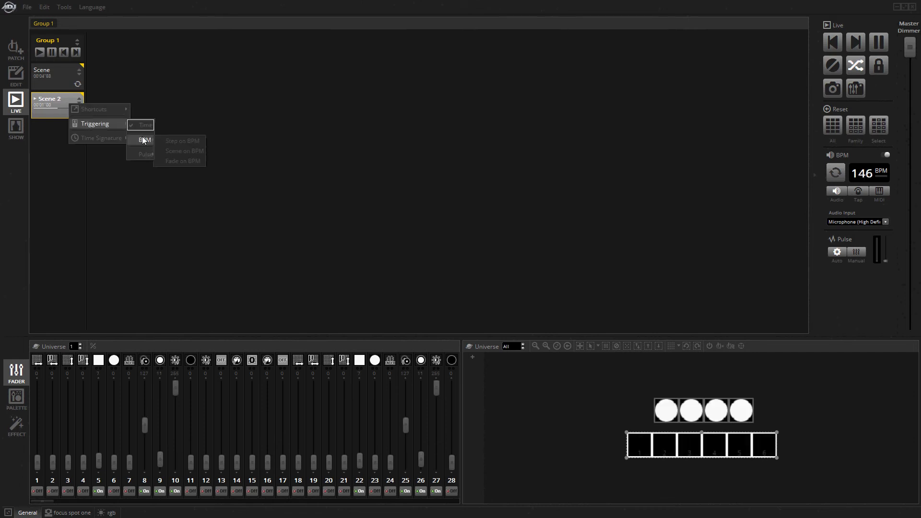
pyautogui.click(183, 143)
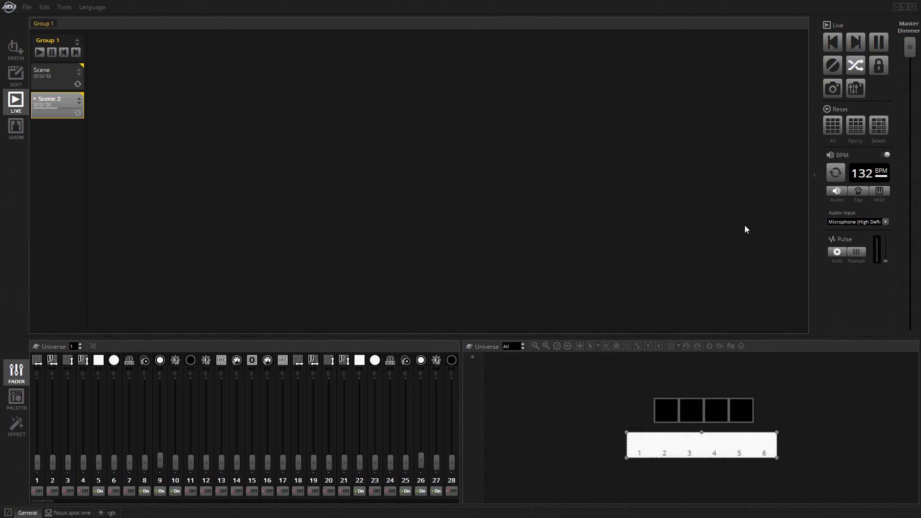
# Set the BPM source to Tap and tap in tempos at several different speeds to drive Scene 2.
pyautogui.click(862, 194)
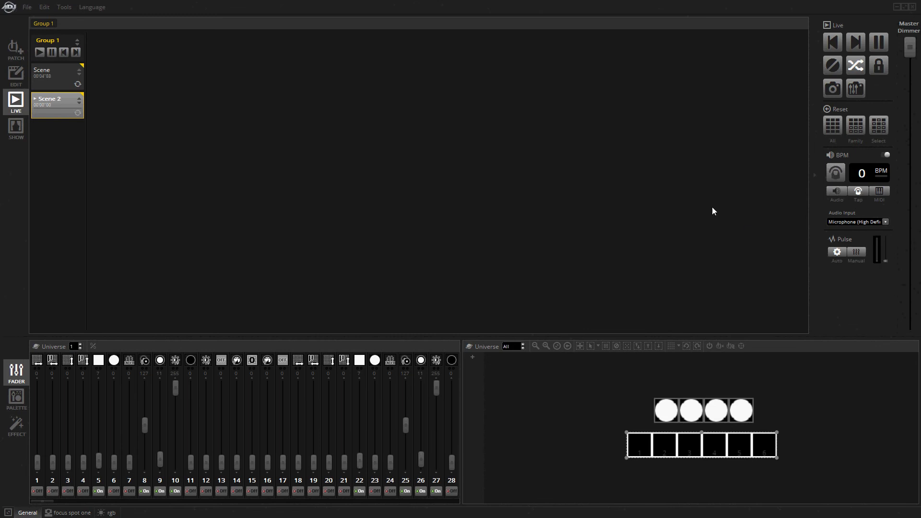
pyautogui.click(834, 174)
pyautogui.click(833, 173)
pyautogui.click(833, 173)
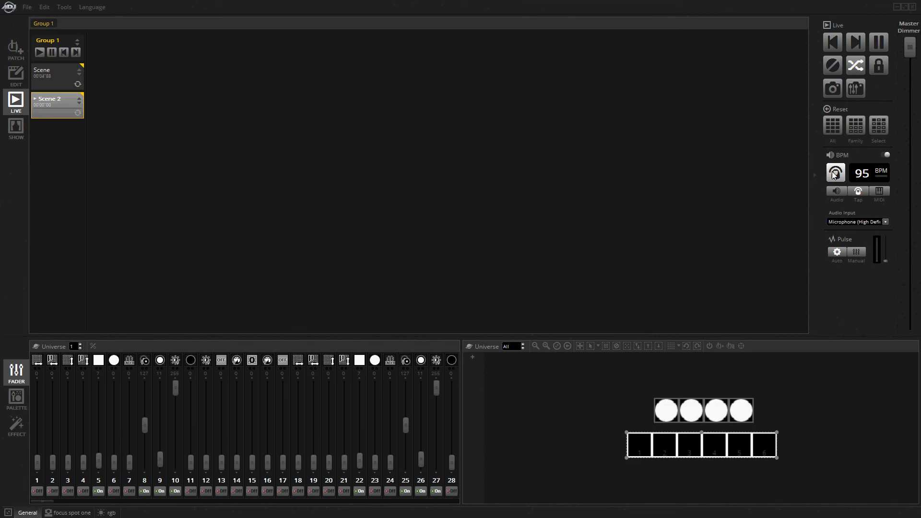
pyautogui.click(836, 173)
pyautogui.click(835, 173)
pyautogui.click(835, 173)
pyautogui.click(835, 173)
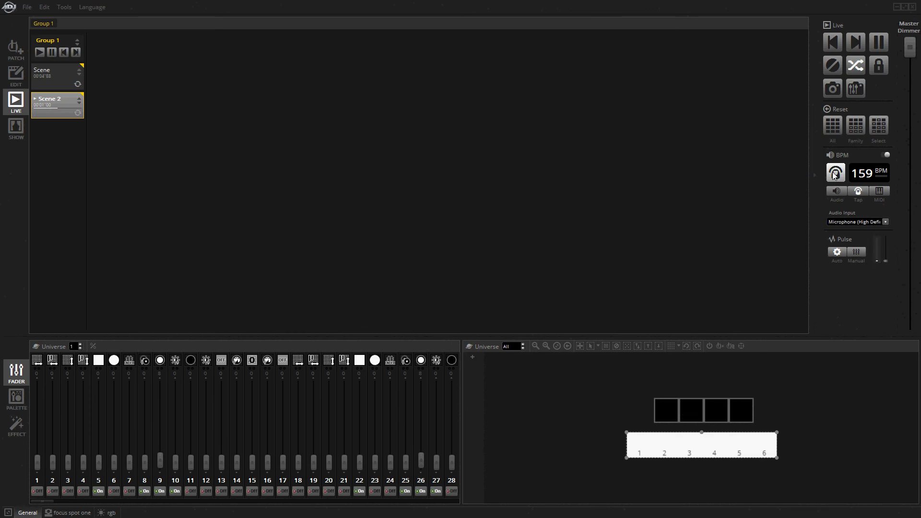
pyautogui.click(834, 175)
pyautogui.click(834, 175)
pyautogui.click(833, 175)
pyautogui.click(835, 175)
pyautogui.click(834, 176)
pyautogui.click(835, 175)
pyautogui.click(836, 177)
pyautogui.click(837, 178)
pyautogui.click(837, 175)
pyautogui.click(837, 176)
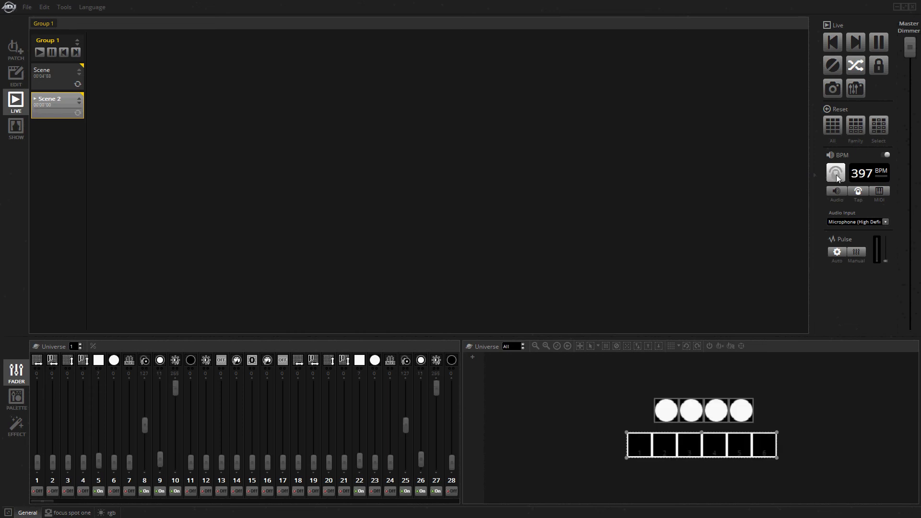
pyautogui.click(836, 175)
pyautogui.click(836, 176)
pyautogui.click(835, 175)
pyautogui.click(835, 175)
# Set the BPM source to MIDI and review the MIDI section of the preferences, closing it without changes.
pyautogui.click(878, 193)
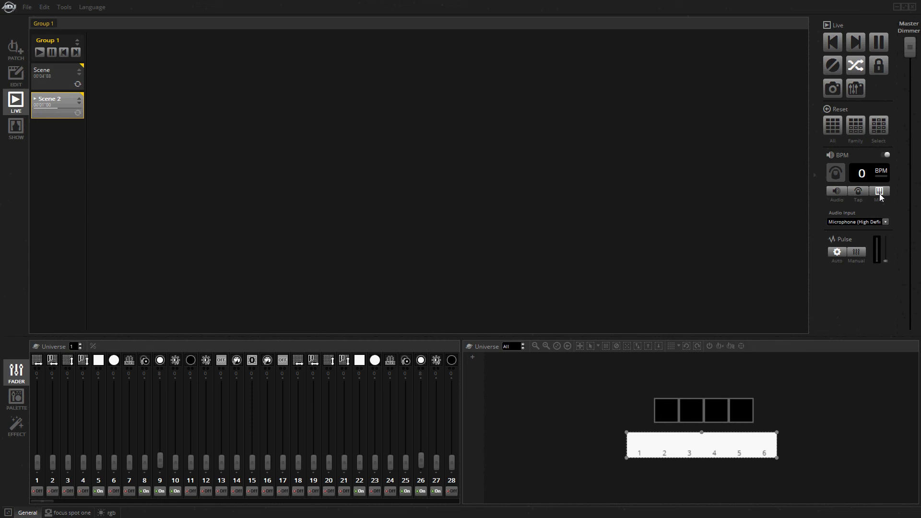
pyautogui.click(47, 7)
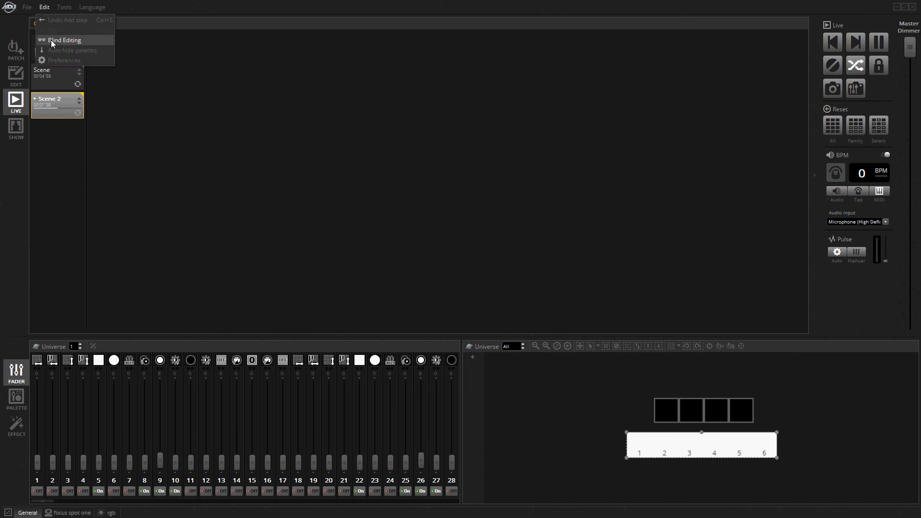
pyautogui.click(338, 175)
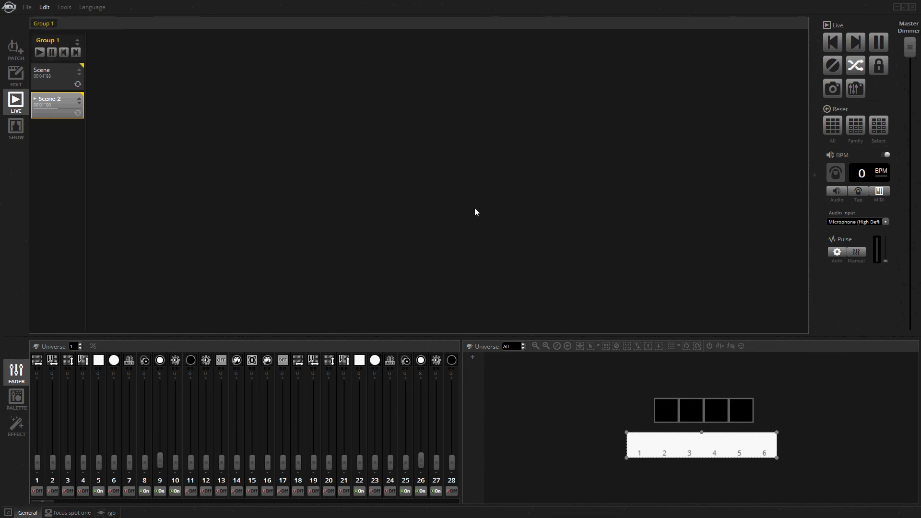
pyautogui.click(327, 235)
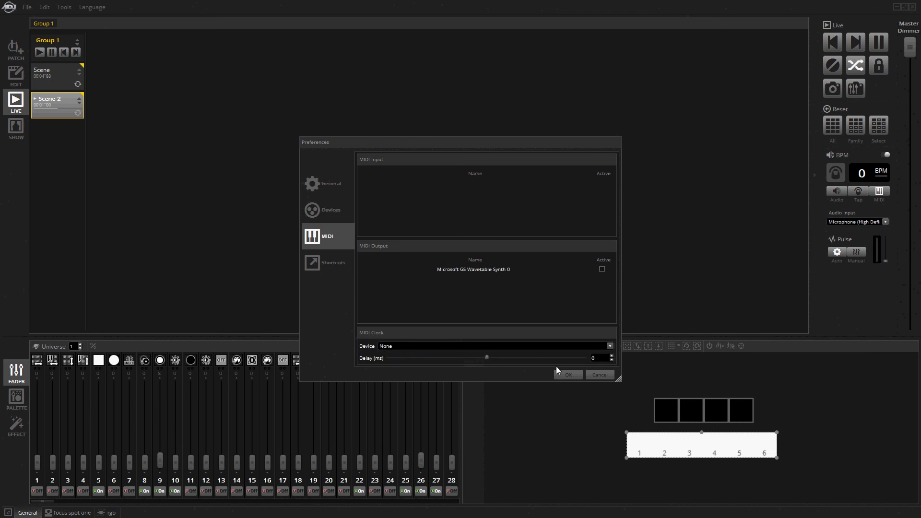
pyautogui.click(595, 375)
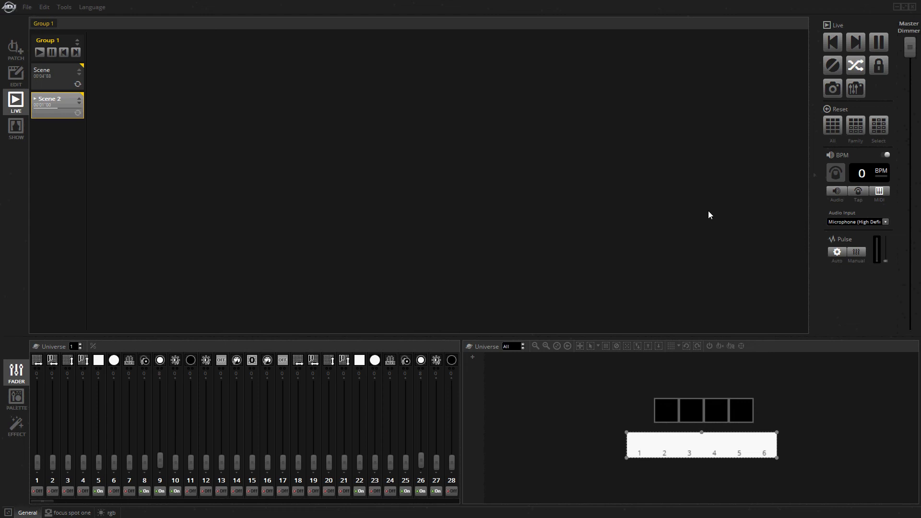
# Switch the BPM source from MIDI to Tap, try Audio, and return it to Tap.
pyautogui.click(860, 194)
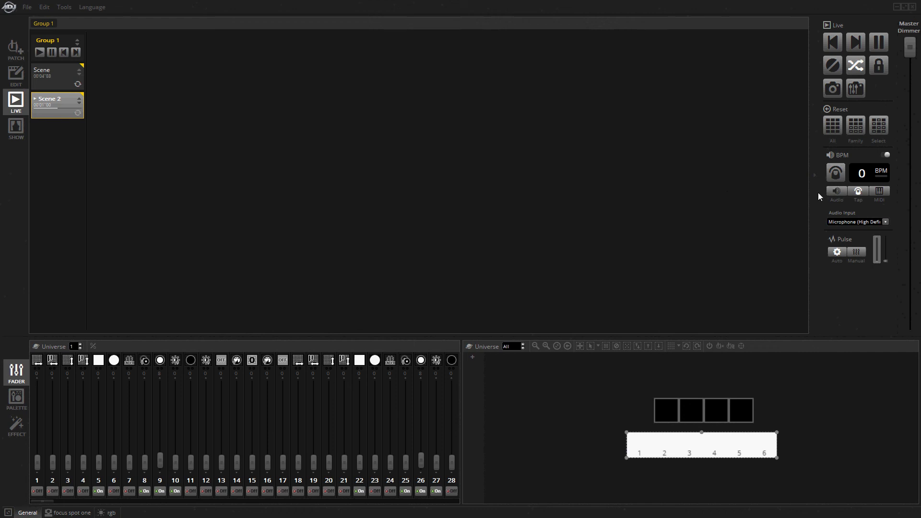
pyautogui.click(839, 191)
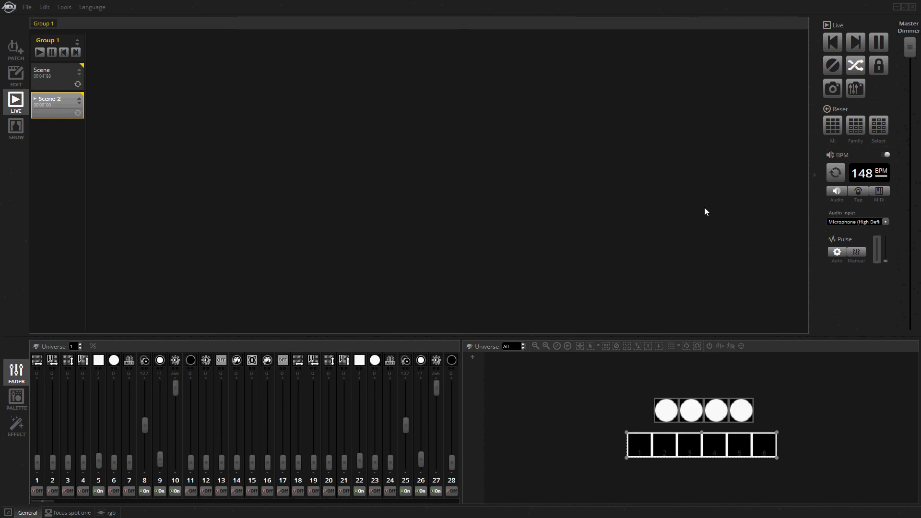
pyautogui.click(858, 191)
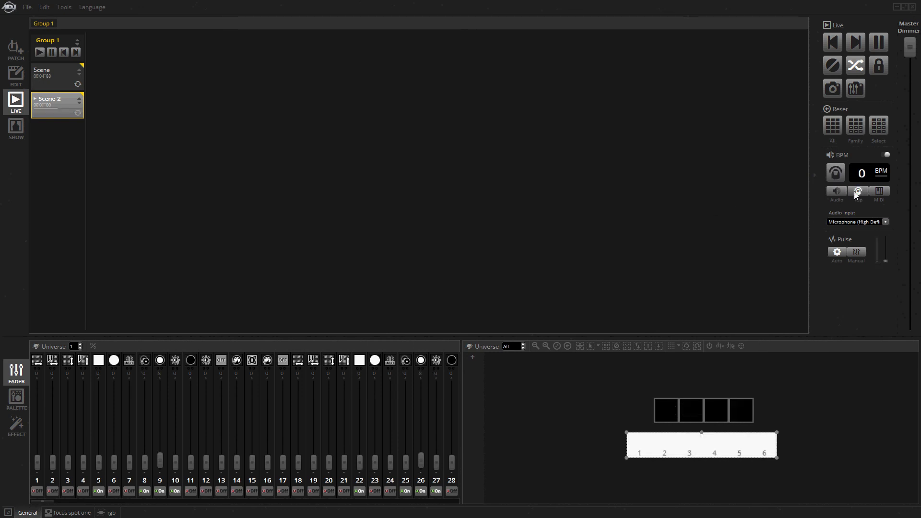
# Set Scene 2's triggering to Scene on BPM.
pyautogui.rightClick(51, 103)
pyautogui.moveTo(79, 121)
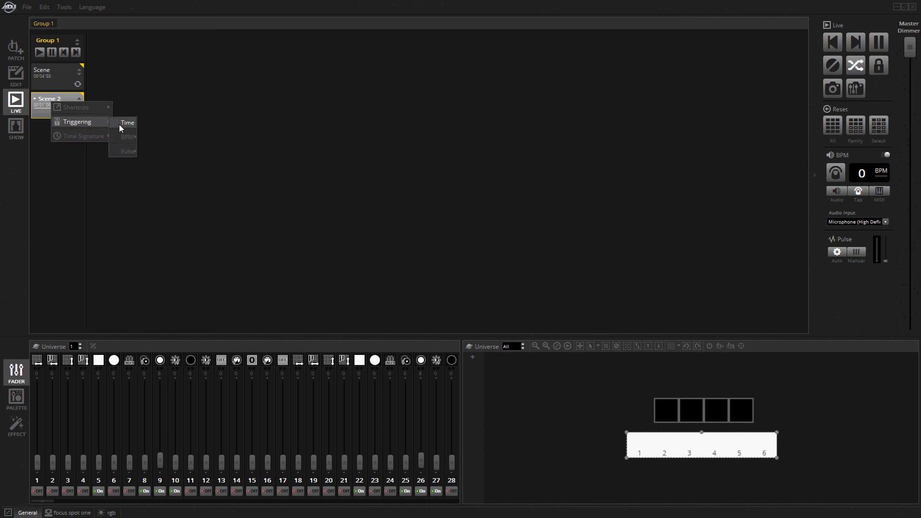
pyautogui.moveTo(124, 138)
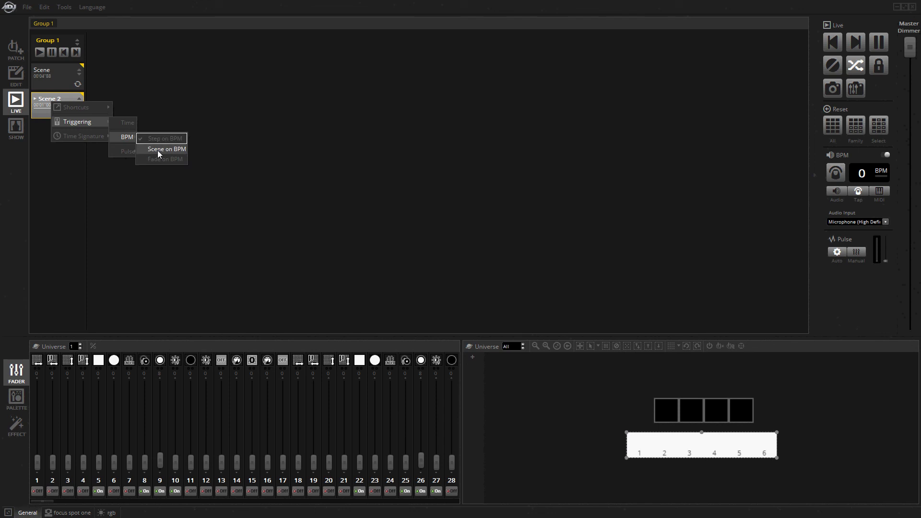
pyautogui.click(183, 150)
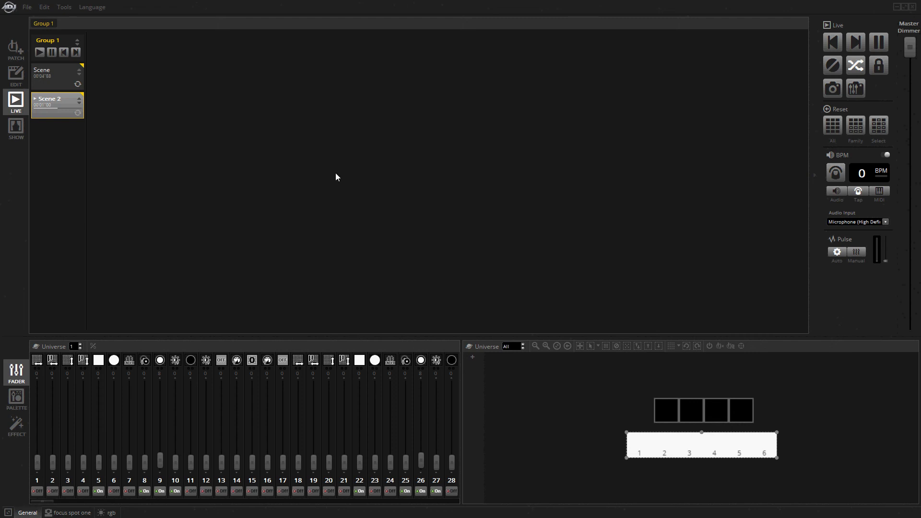
# Tap in a tempo of about 120 BPM and reselect a BPM triggering mode for Scene 2.
pyautogui.click(829, 178)
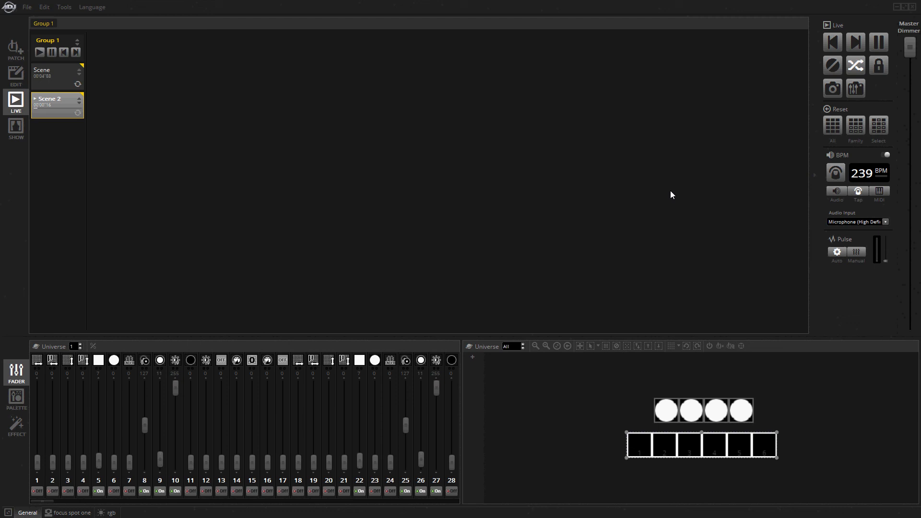
pyautogui.click(834, 172)
pyautogui.rightClick(76, 109)
pyautogui.moveTo(115, 128)
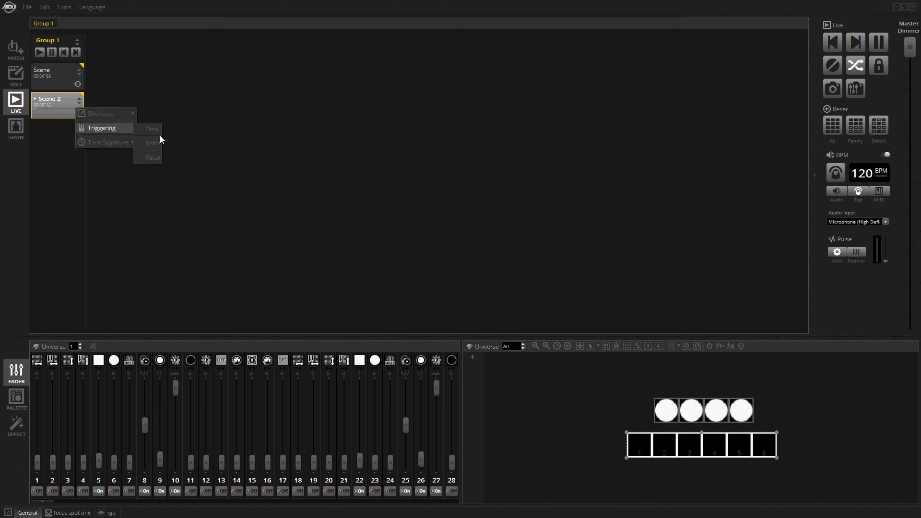
pyautogui.moveTo(154, 142)
pyautogui.click(184, 154)
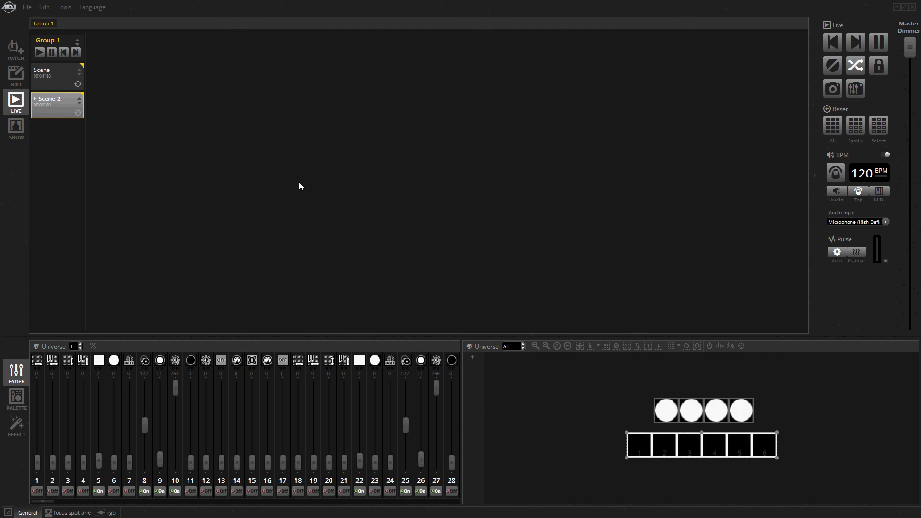
# Set Scene 2's triggering to Scene on Pulse and the BPM source to Audio.
pyautogui.rightClick(45, 111)
pyautogui.moveTo(71, 130)
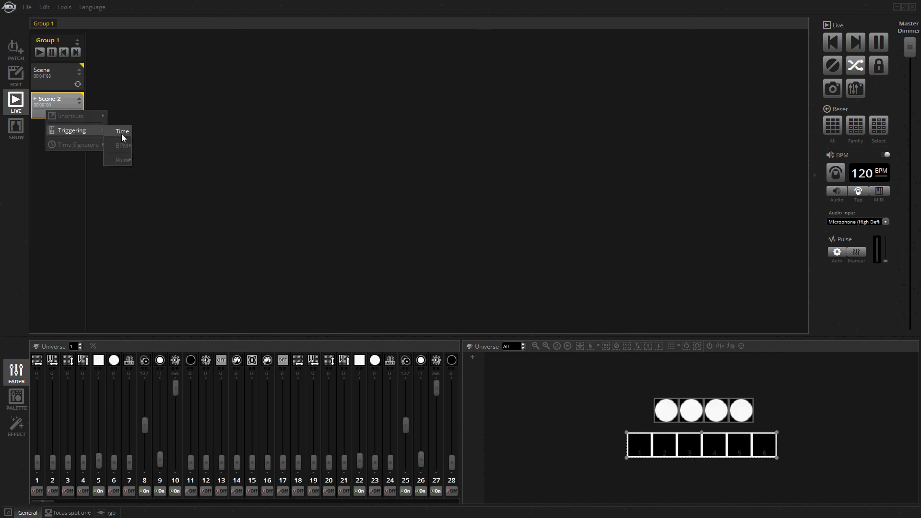
pyautogui.moveTo(125, 159)
pyautogui.click(155, 170)
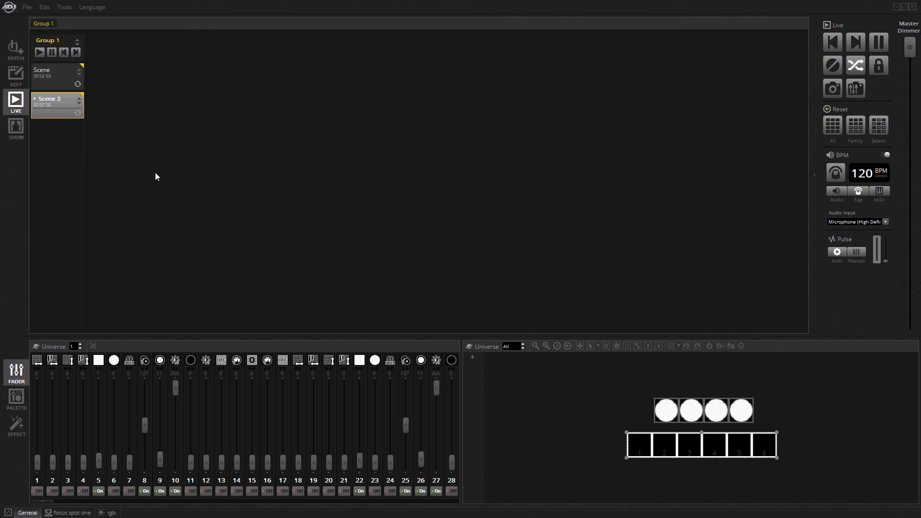
pyautogui.click(838, 191)
# Enable flash mode in Scene 2's properties and flash the scene repeatedly in the live view.
pyautogui.click(19, 77)
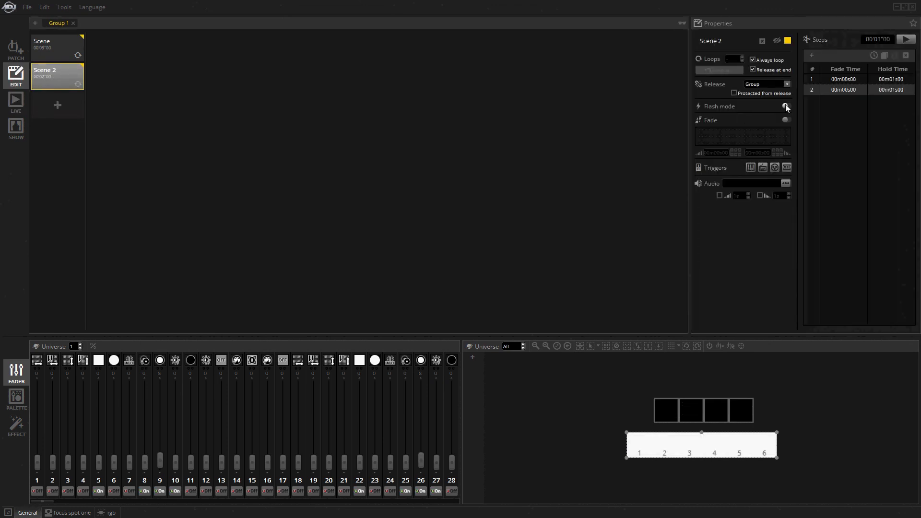
pyautogui.click(16, 101)
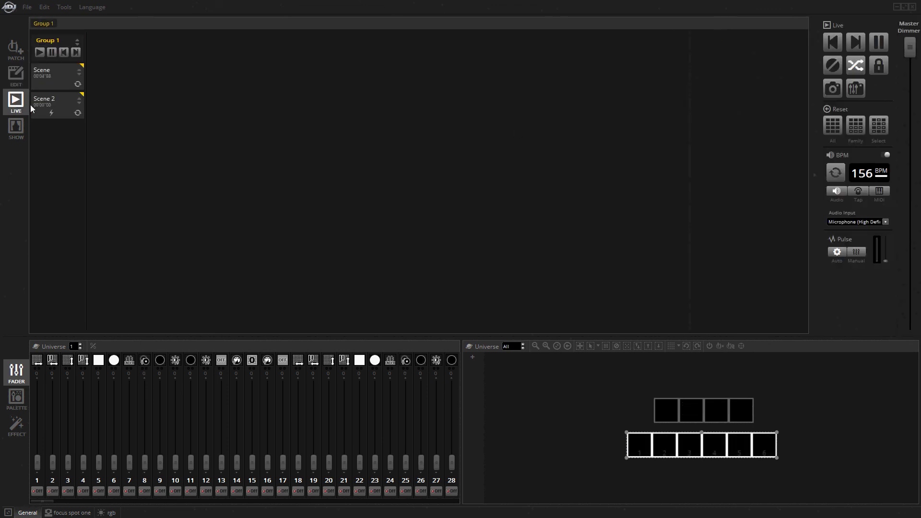
pyautogui.rightClick(56, 107)
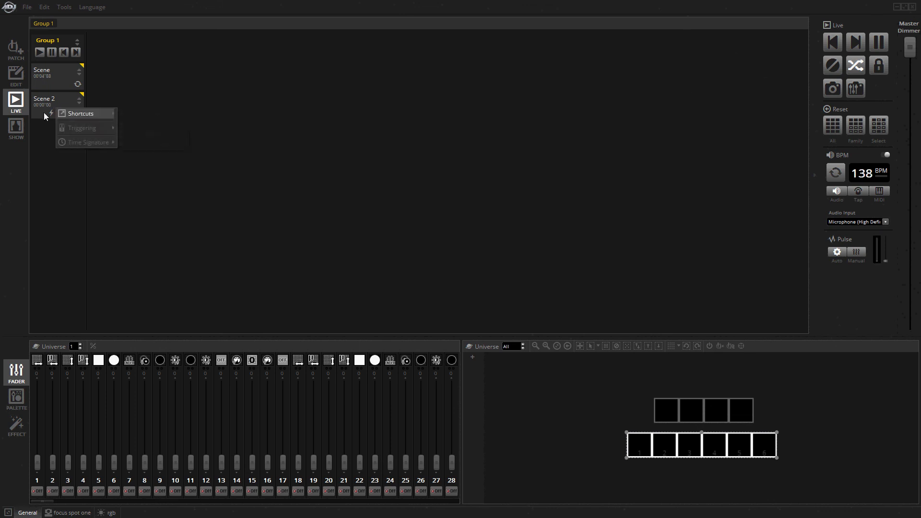
pyautogui.click(50, 108)
pyautogui.click(49, 108)
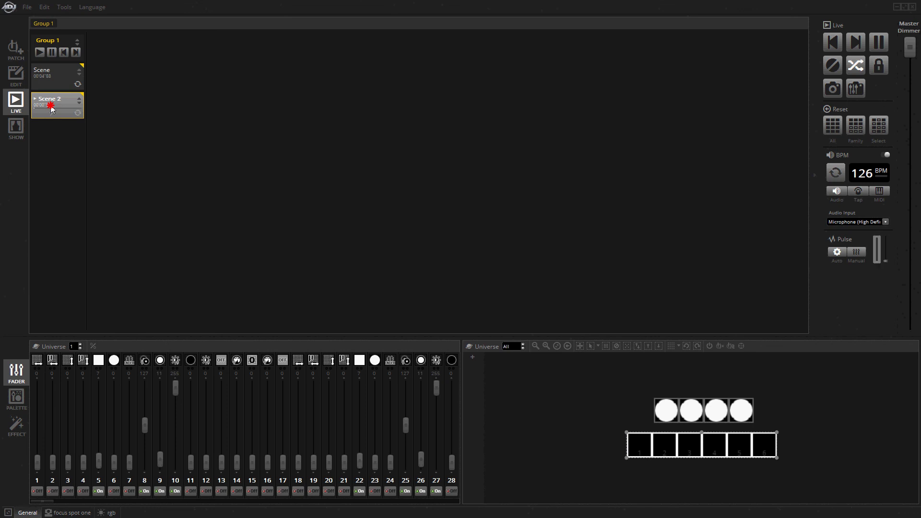
# Set Scene 2's triggering to Fade on Pulse.
pyautogui.rightClick(50, 105)
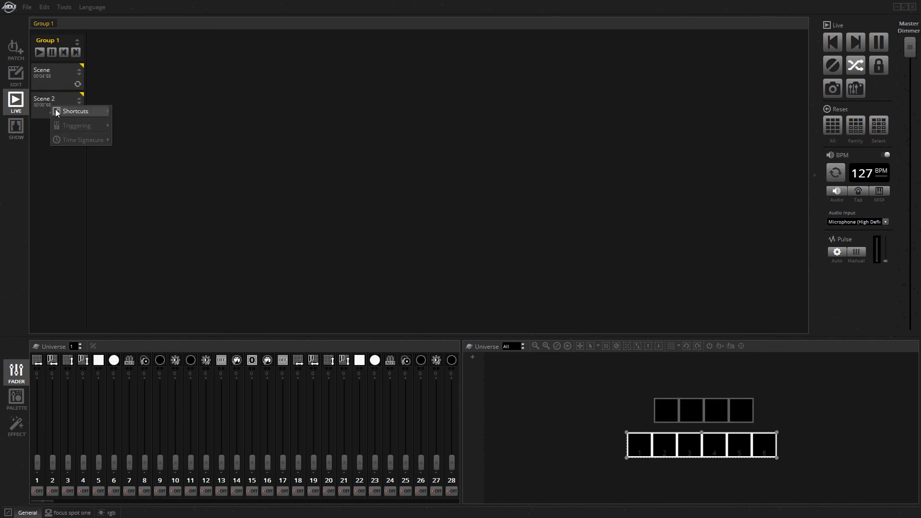
pyautogui.moveTo(69, 126)
pyautogui.moveTo(123, 154)
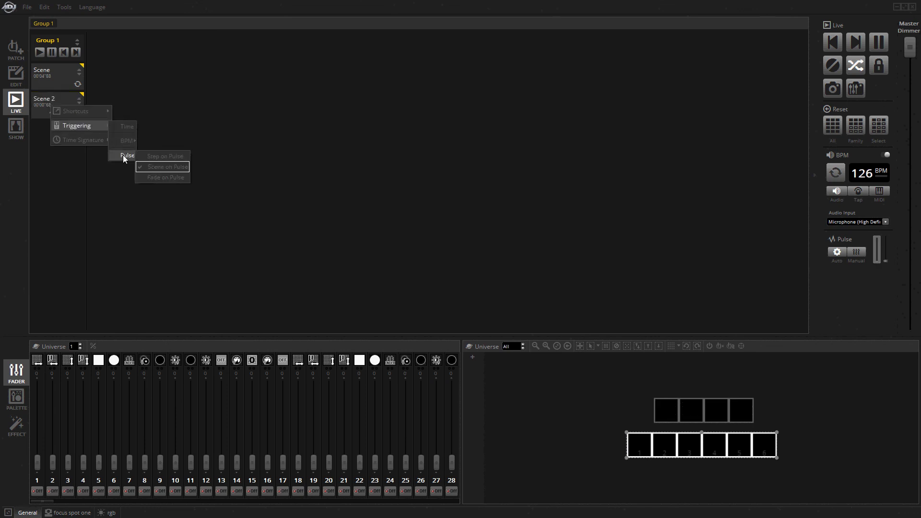
pyautogui.click(172, 175)
# Try out Scene 2 in the live view, and turn off flash mode in its properties.
pyautogui.click(63, 99)
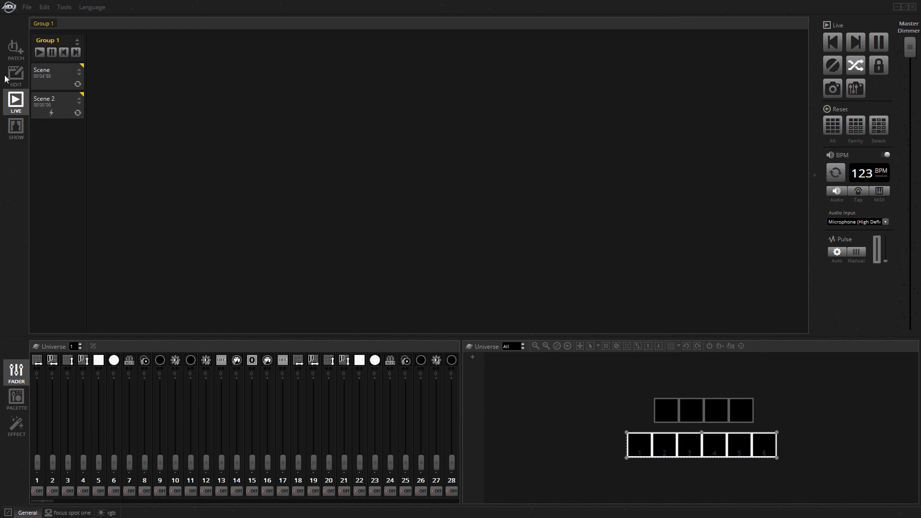
pyautogui.doubleClick(50, 98)
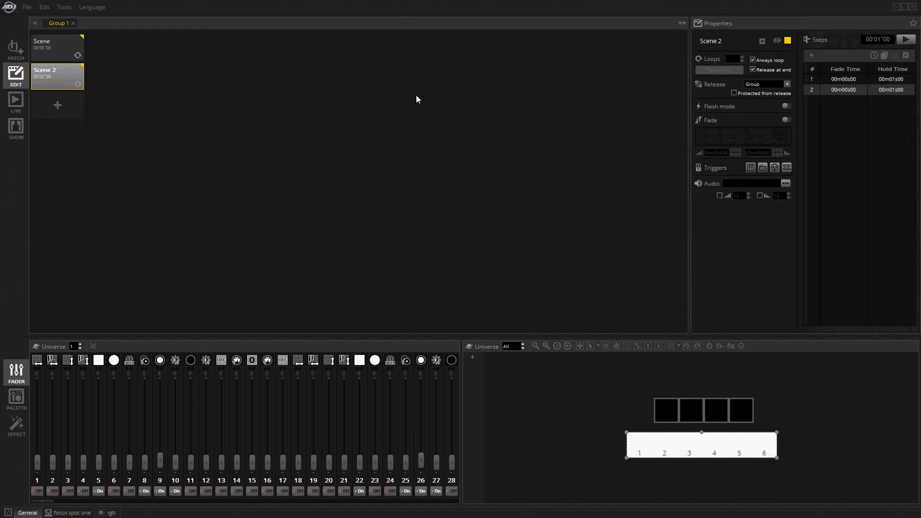
pyautogui.click(16, 102)
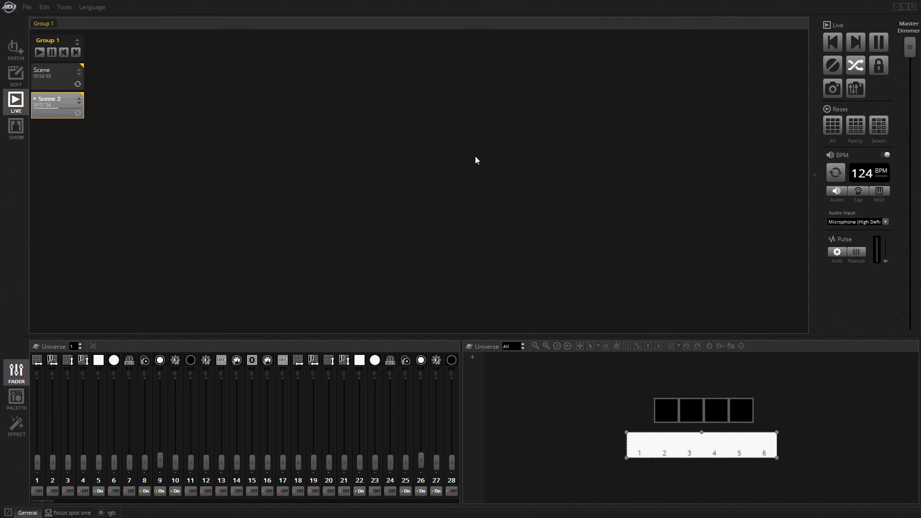
# Switch the BPM source to Tap, and start the first scene with its triggering set to Step on BPM.
pyautogui.click(858, 192)
pyautogui.click(47, 74)
pyautogui.rightClick(47, 74)
pyautogui.moveTo(87, 102)
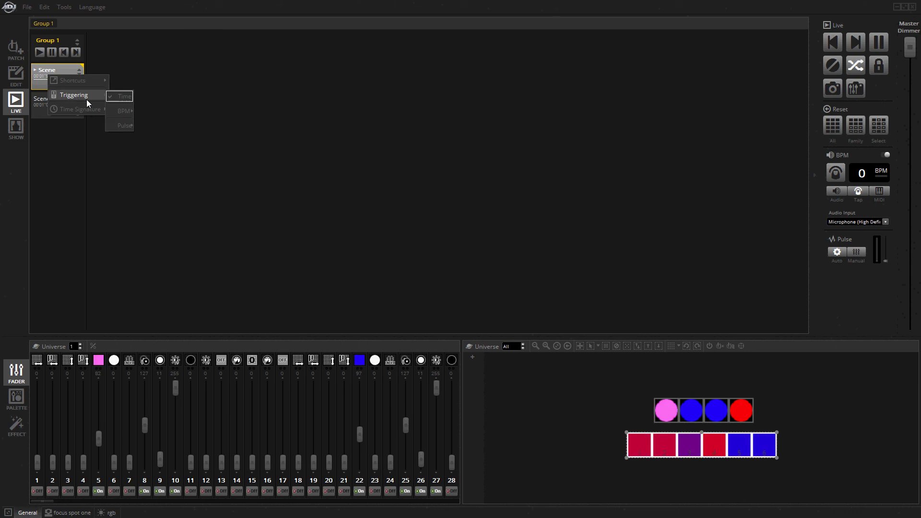
pyautogui.moveTo(129, 110)
pyautogui.click(163, 114)
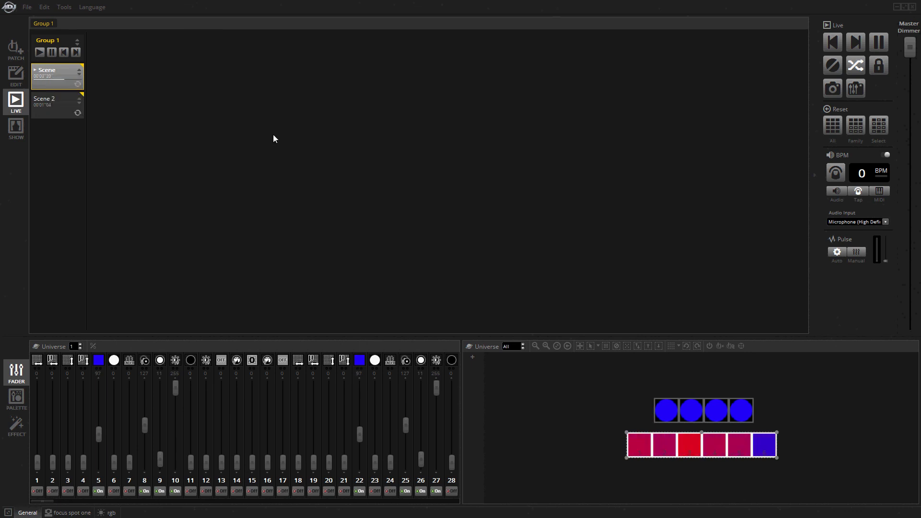
# Tap in a tempo of 147 BPM and set the first scene's triggering to Fade on BPM.
pyautogui.click(836, 173)
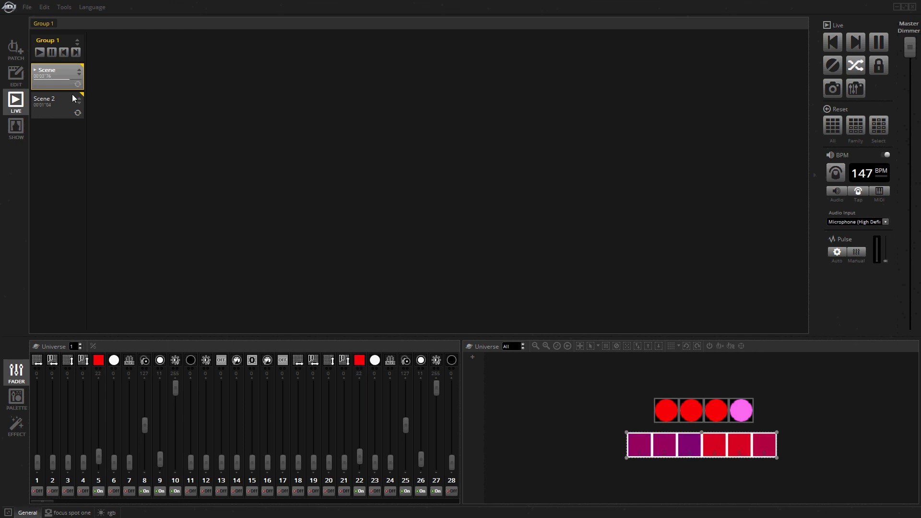
pyautogui.rightClick(56, 76)
pyautogui.moveTo(95, 96)
pyautogui.moveTo(131, 111)
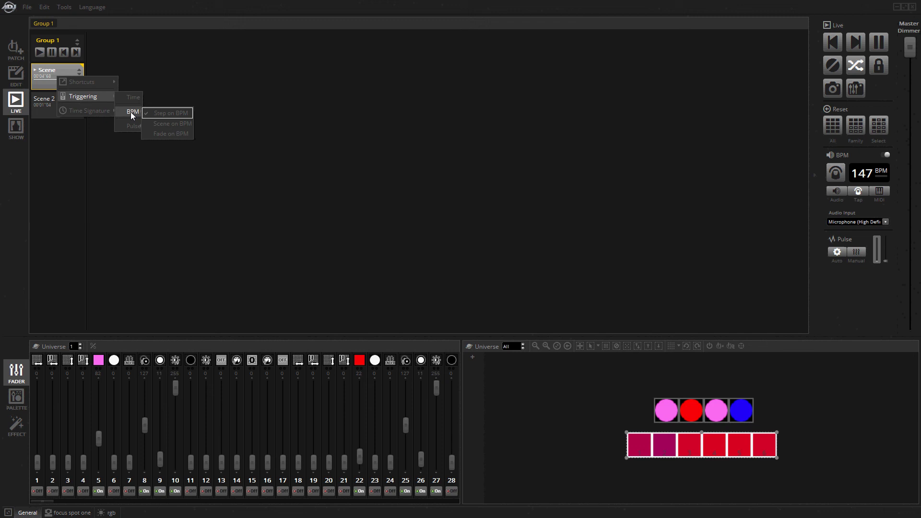
pyautogui.click(170, 132)
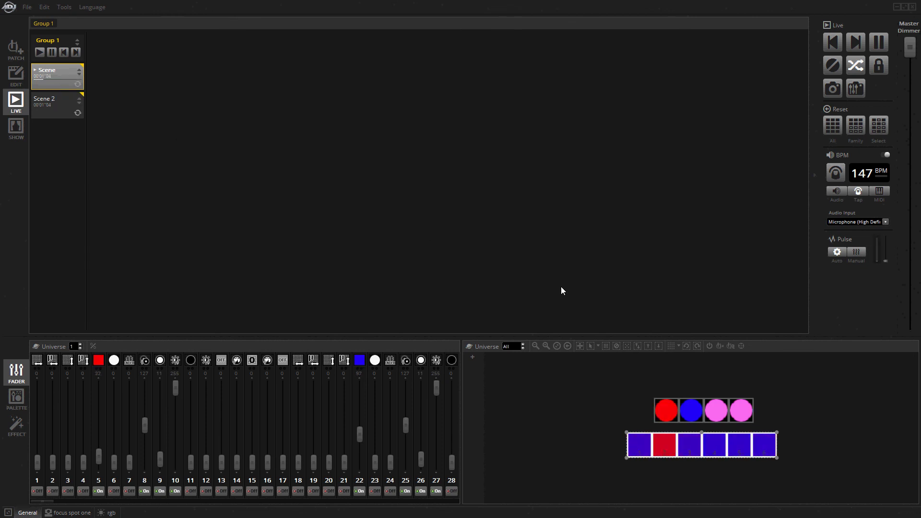
# Tap in a slower tempo of 85 BPM and start Scene 2 in the live view.
pyautogui.click(834, 176)
pyautogui.click(833, 177)
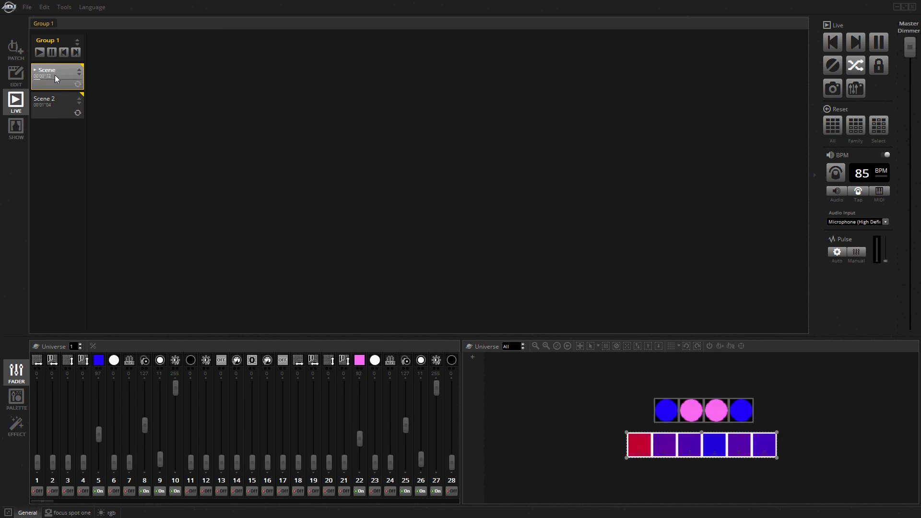
pyautogui.click(53, 115)
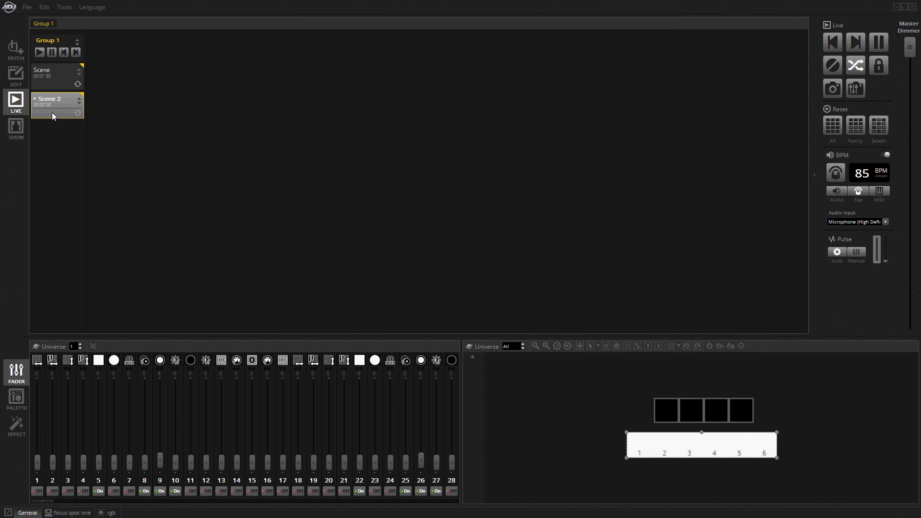